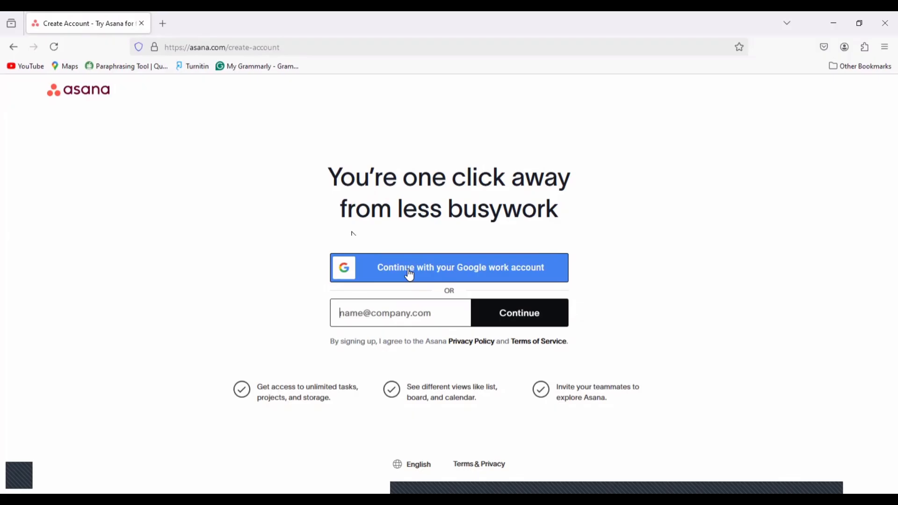
# Sign up with the work e-mail address and enter the six-digit verification code sent to it.
pyautogui.hotkey('ctrl', 'v')
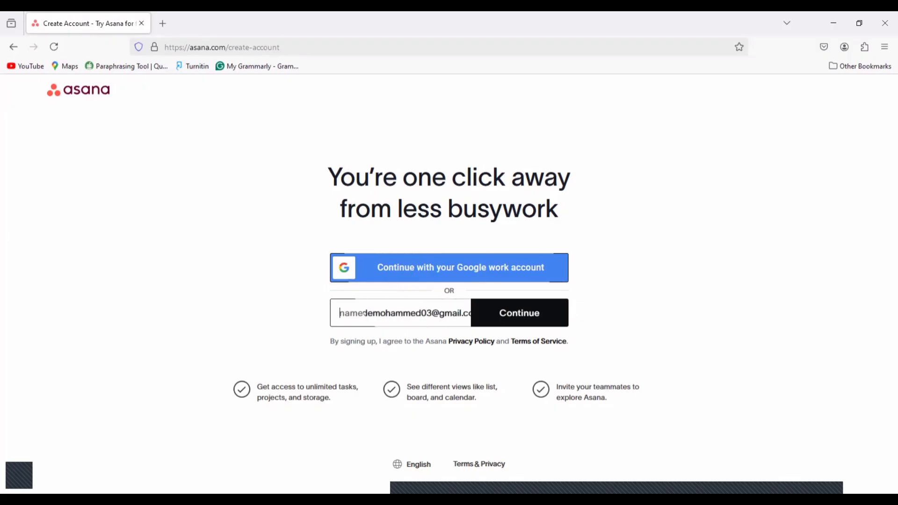
pyautogui.click(508, 318)
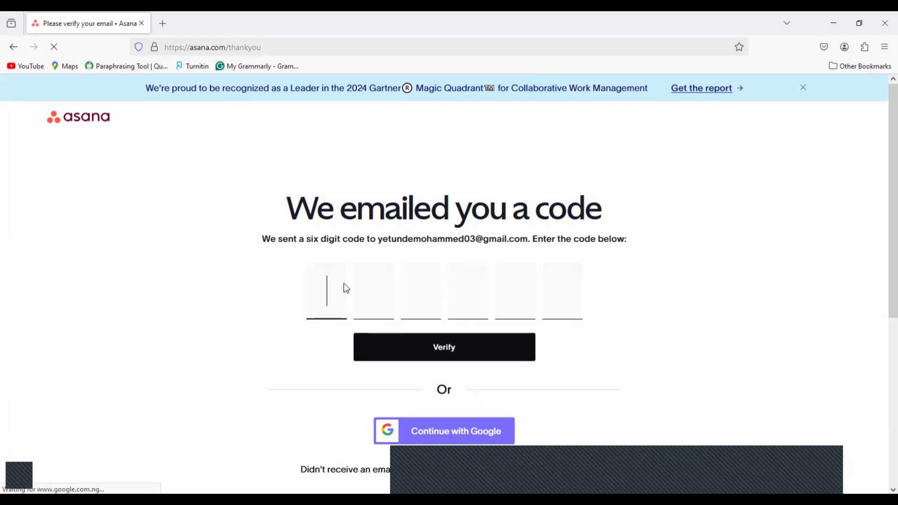
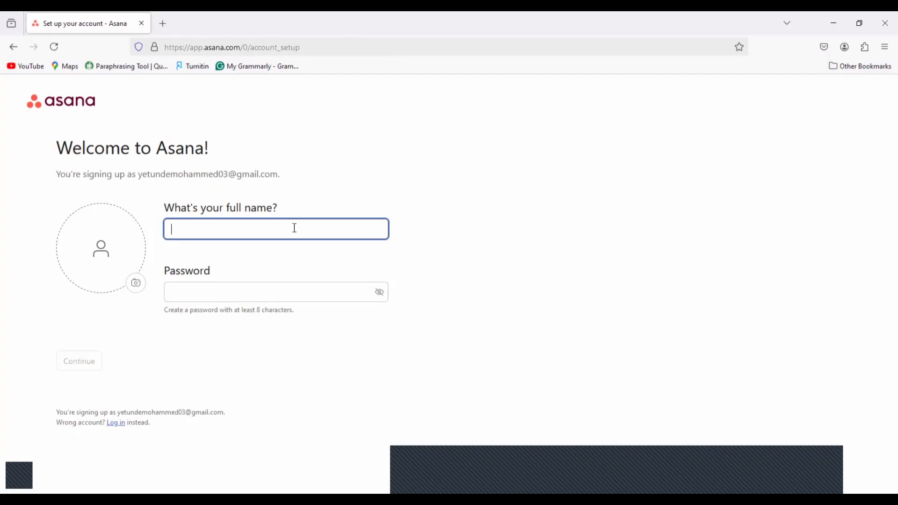
# Enter the full name and create an account password, and continue the account setup.
pyautogui.write('Yetunde')
pyautogui.click(265, 287)
pyautogui.write('••••')
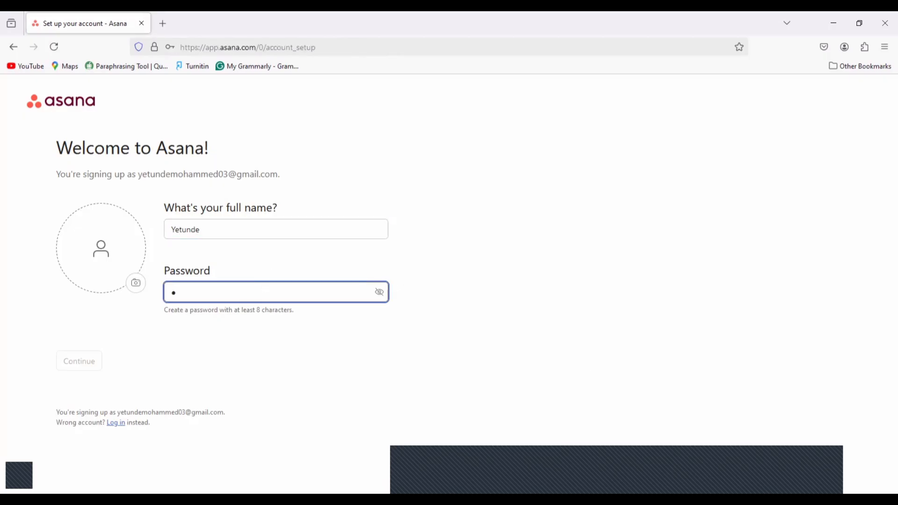
pyautogui.press('BackSpace')
pyautogui.press('BackSpace')
pyautogui.press('BackSpace')
pyautogui.press('BackSpace')
pyautogui.write('•••••••••••')
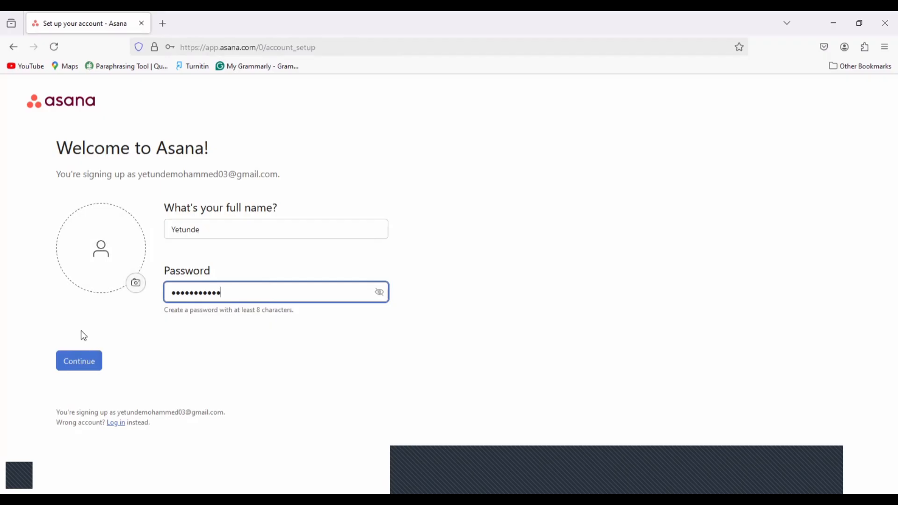
pyautogui.click(80, 361)
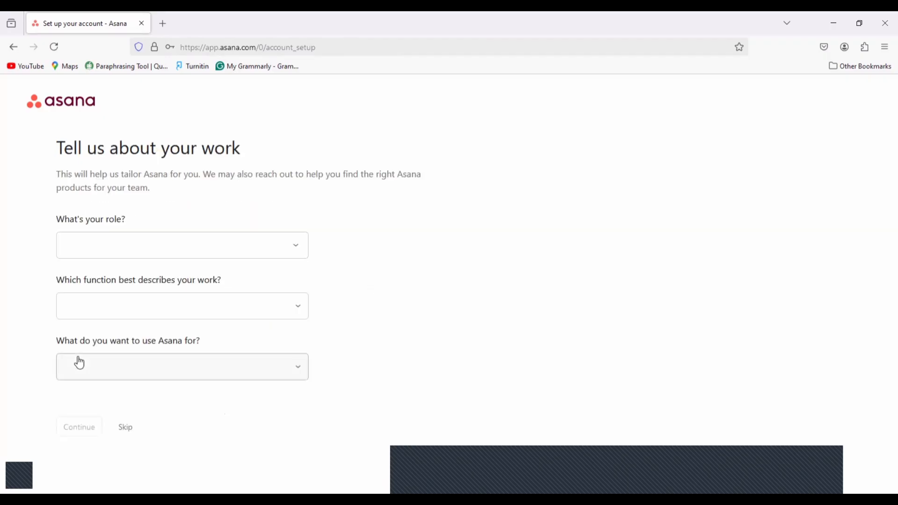
# Set the role to Freelancer and the work functions to Administrative Assistant, Customer Experience and Operations.
pyautogui.click(146, 256)
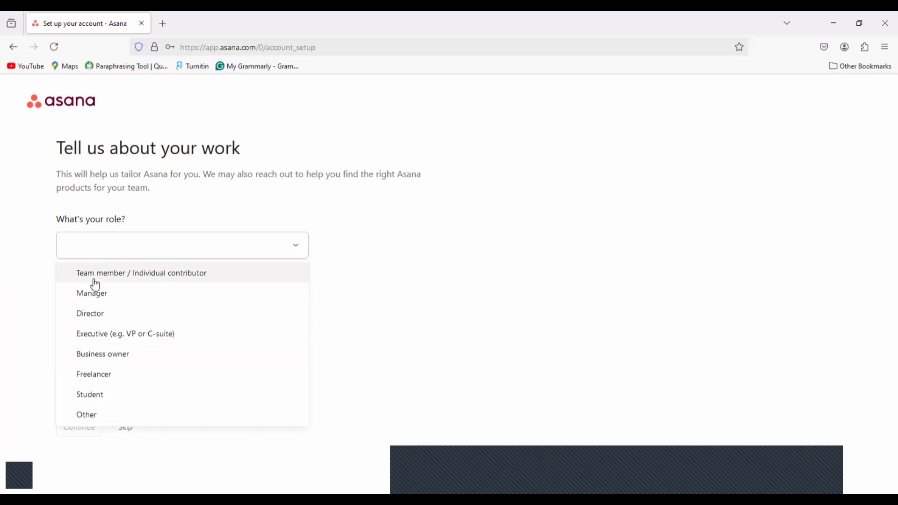
pyautogui.click(96, 374)
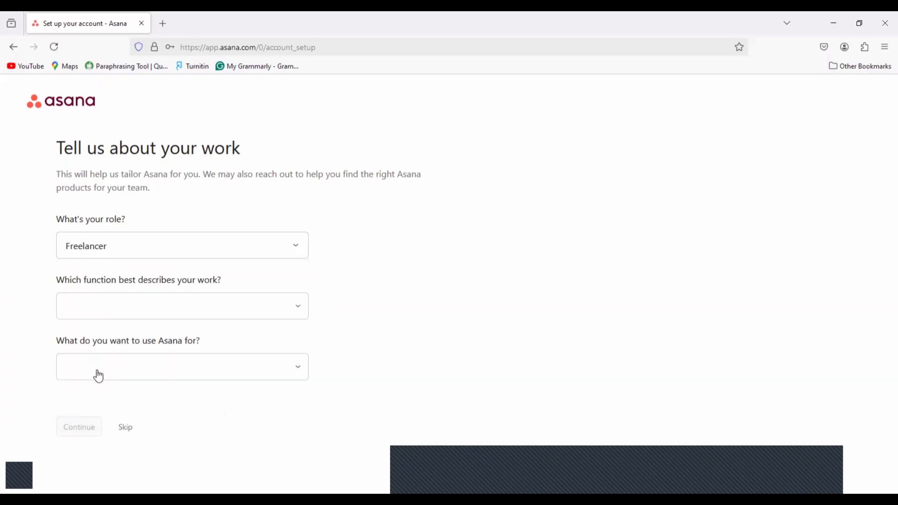
pyautogui.click(107, 311)
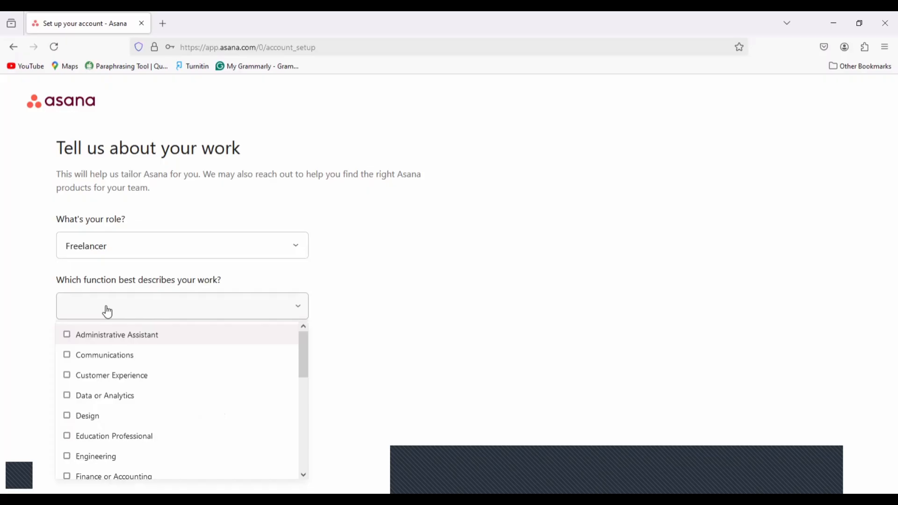
pyautogui.click(136, 338)
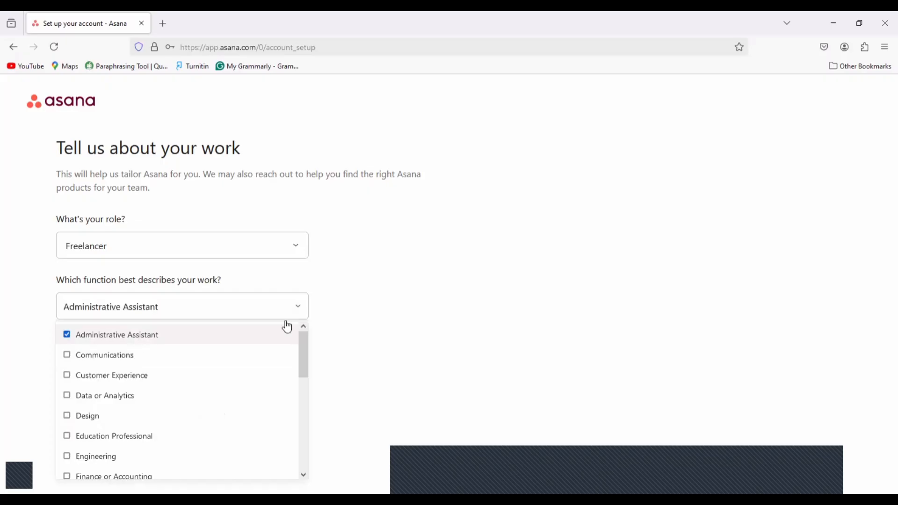
pyautogui.click(76, 380)
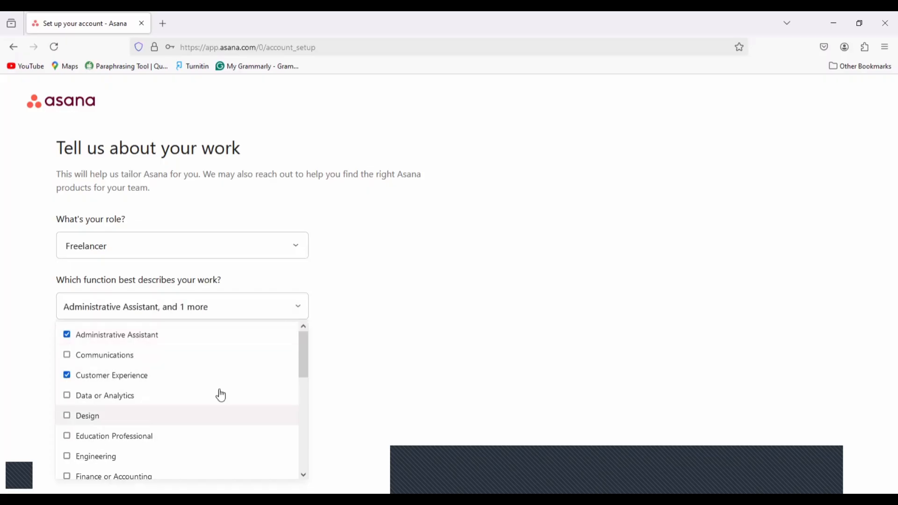
pyautogui.moveTo(307, 360); pyautogui.dragTo(301, 415)
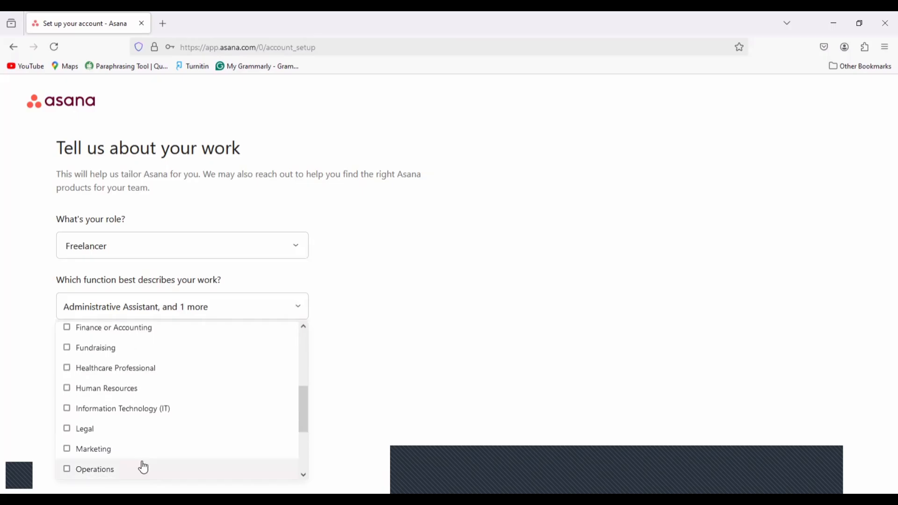
pyautogui.click(145, 471)
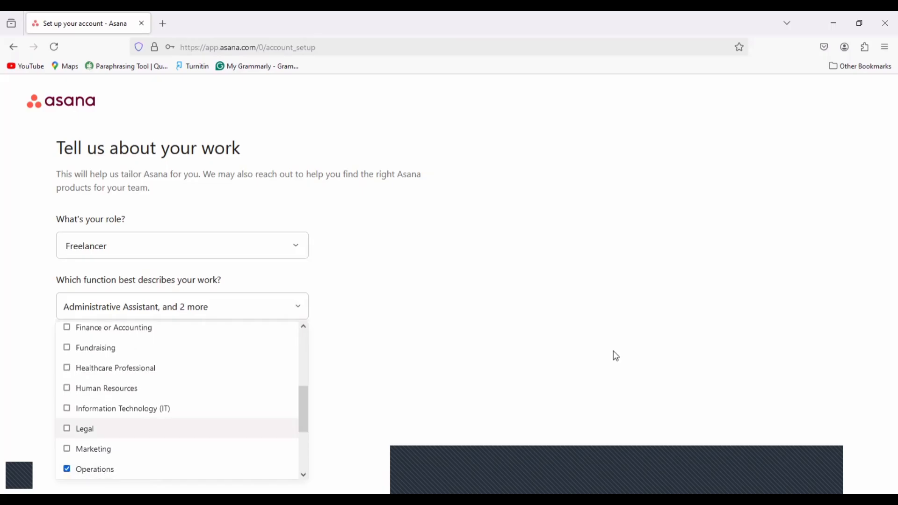
pyautogui.click(805, 400)
# Choose Meeting requests and Agenda planning as the intended uses of Asana and submit the work details.
pyautogui.click(104, 379)
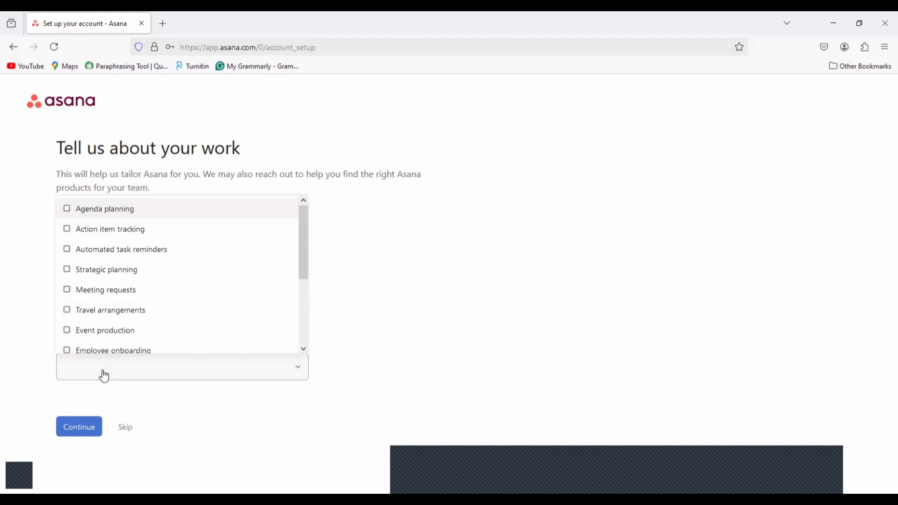
pyautogui.click(104, 295)
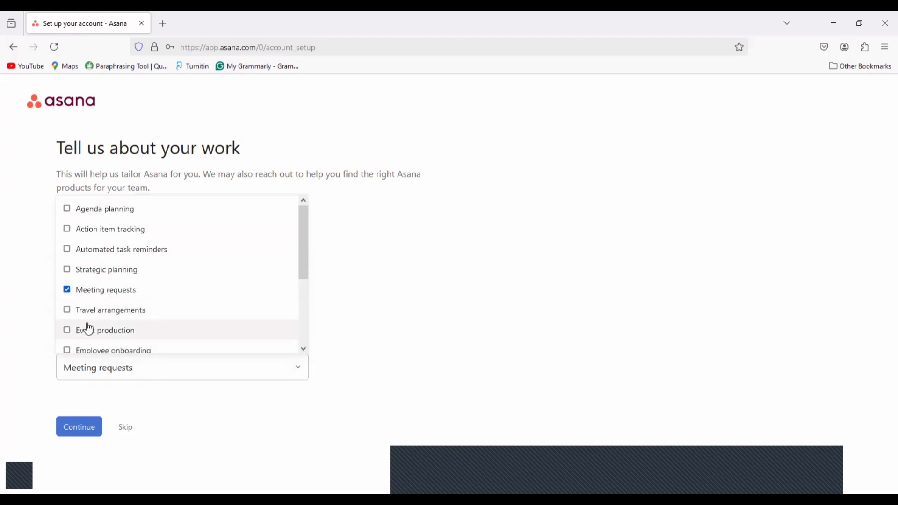
pyautogui.click(90, 213)
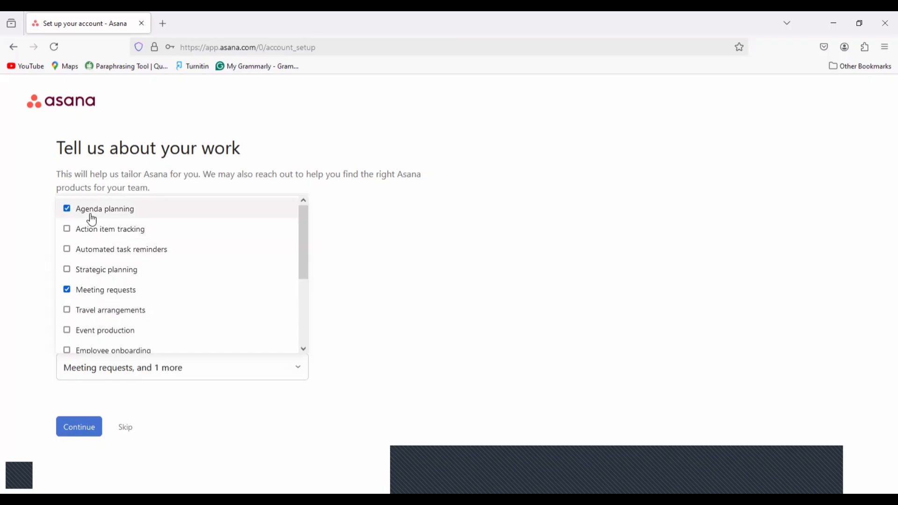
pyautogui.click(78, 428)
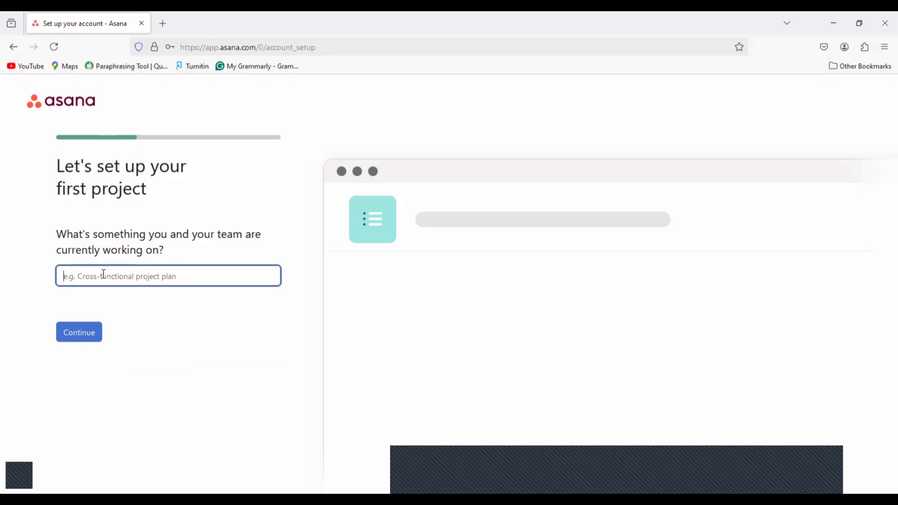
pyautogui.write('Mar')
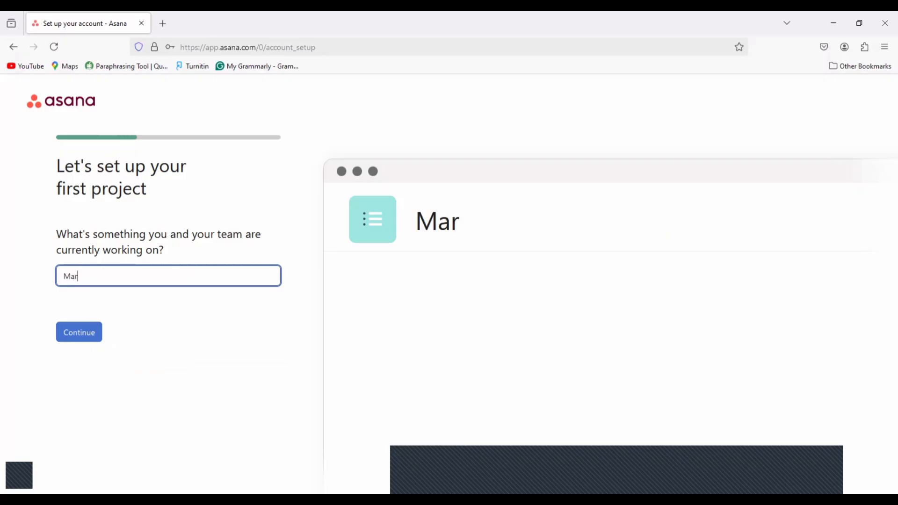
pyautogui.write('keing a')
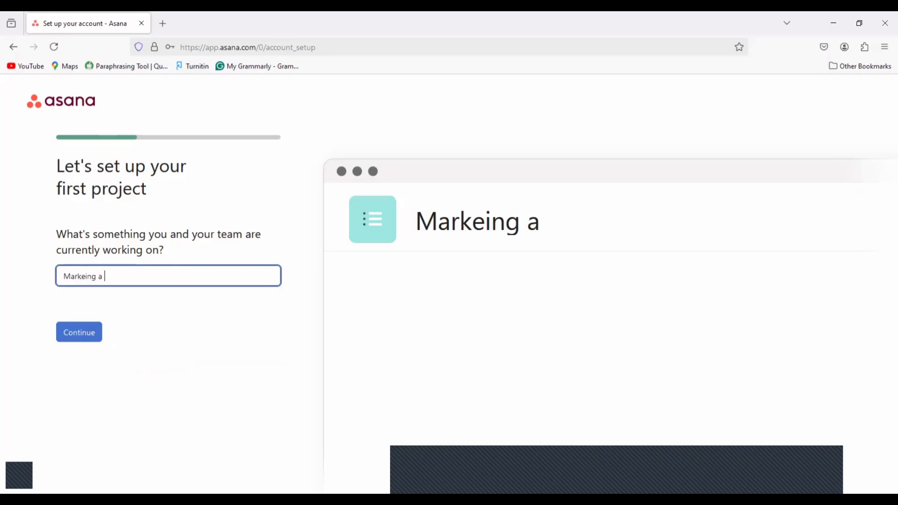
pyautogui.write(' ne')
pyautogui.press('BackSpace')
pyautogui.press('BackSpace')
pyautogui.press('BackSpace')
pyautogui.press('BackSpace')
pyautogui.press('BackSpace')
pyautogui.press('BackSpace')
pyautogui.press('BackSpace')
pyautogui.press('BackSpace')
pyautogui.press('BackSpace')
pyautogui.press('BackSpace')
pyautogui.press('BackSpace')
pyautogui.press('BackSpace')
pyautogui.press('BackSpace')
# Name the first project "Launching a new product" and continue to its task setup.
pyautogui.write('La')
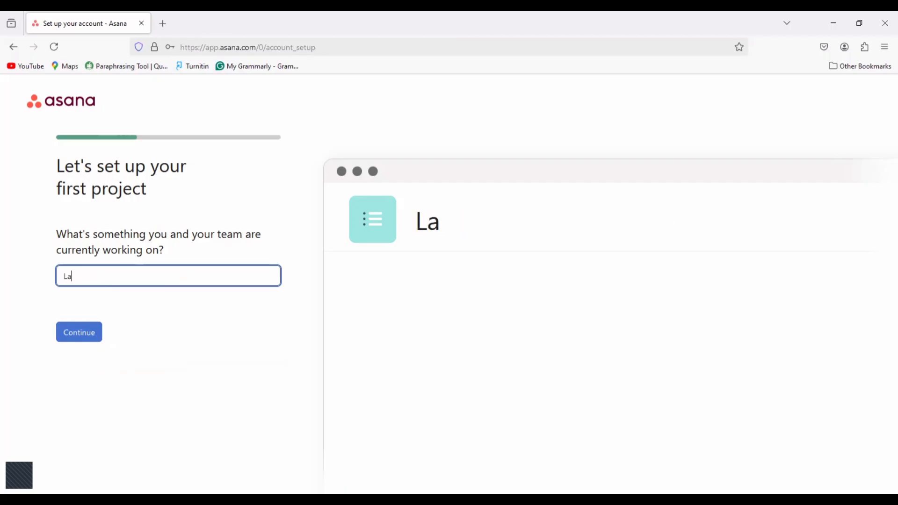
pyautogui.write('unching a ne')
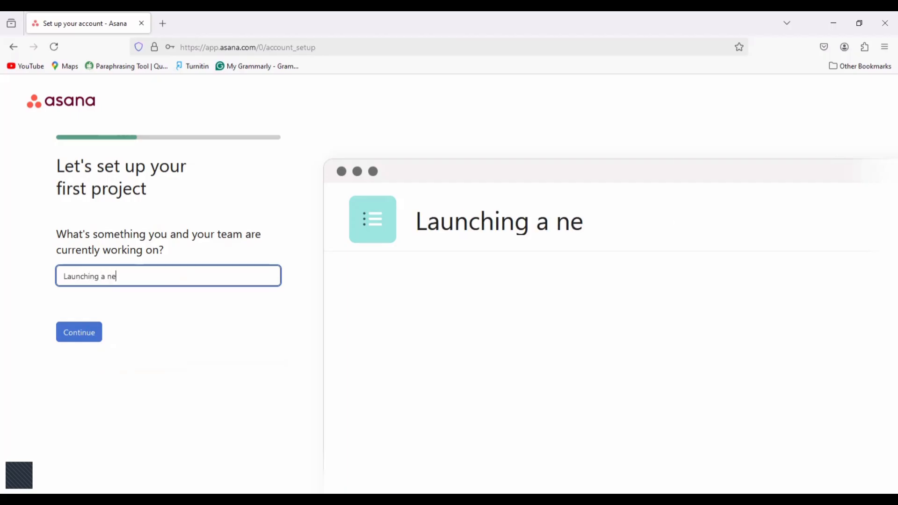
pyautogui.write('w product')
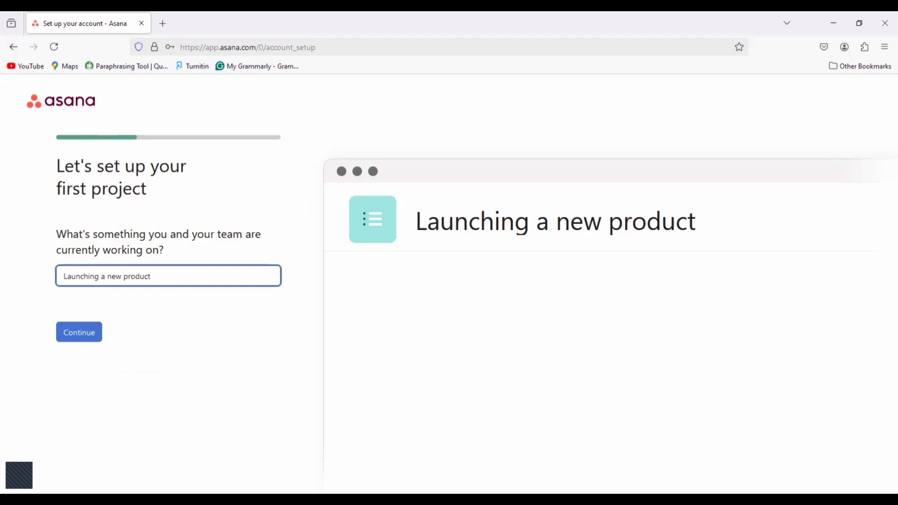
pyautogui.click(78, 331)
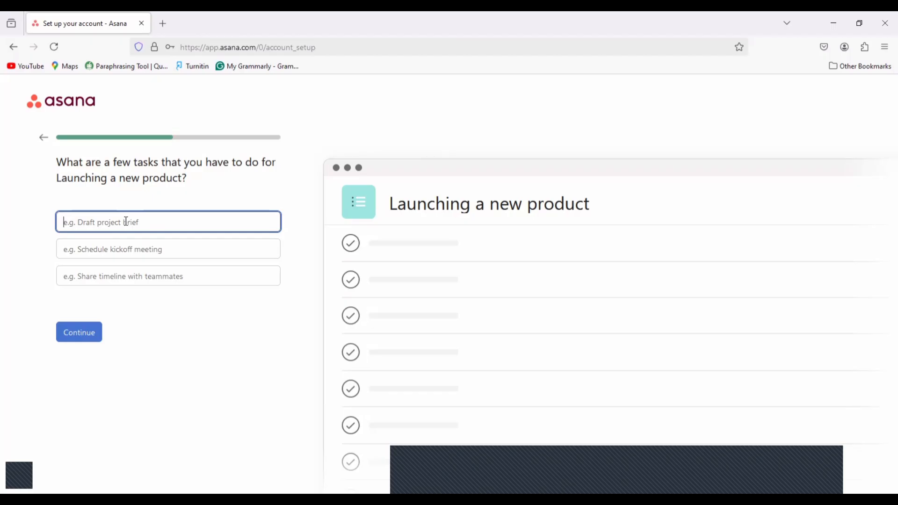
# Enter "Market Analysis" as the project's first task and move on to the second task.
pyautogui.write('Mark')
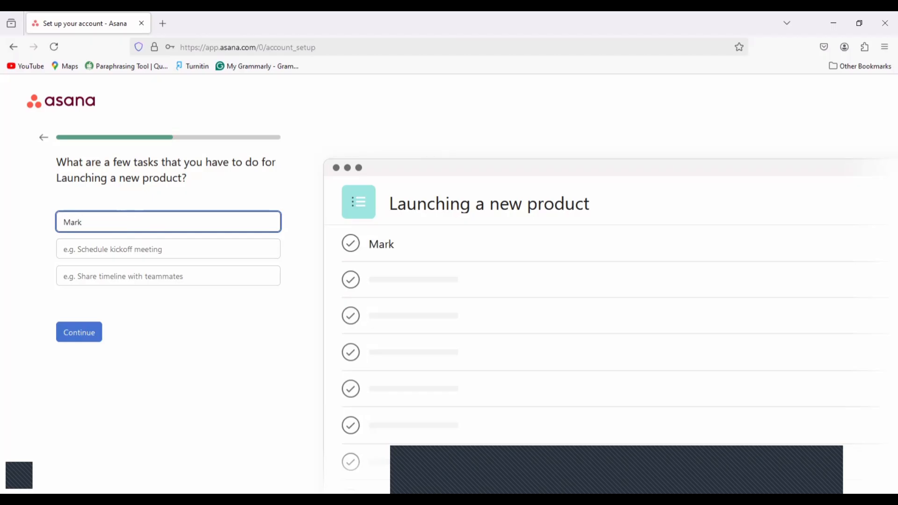
pyautogui.write('et Analysis')
pyautogui.click(120, 251)
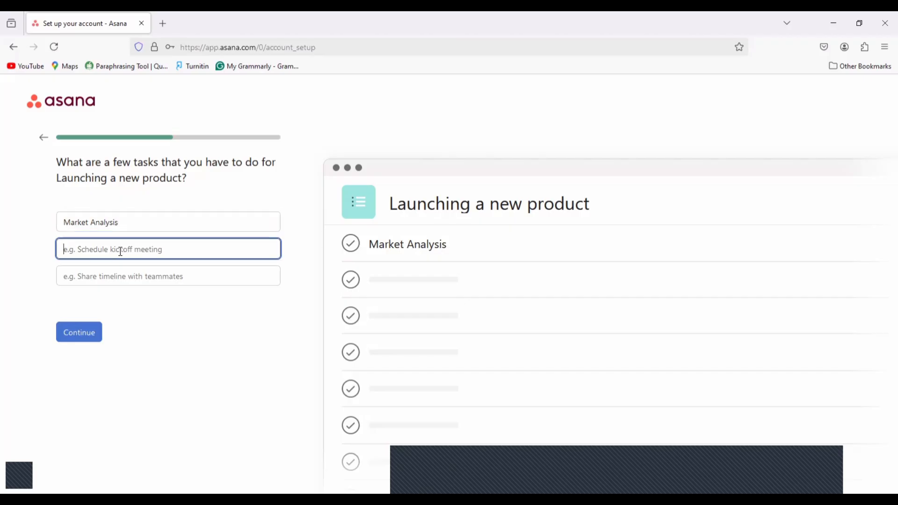
pyautogui.write('Team ')
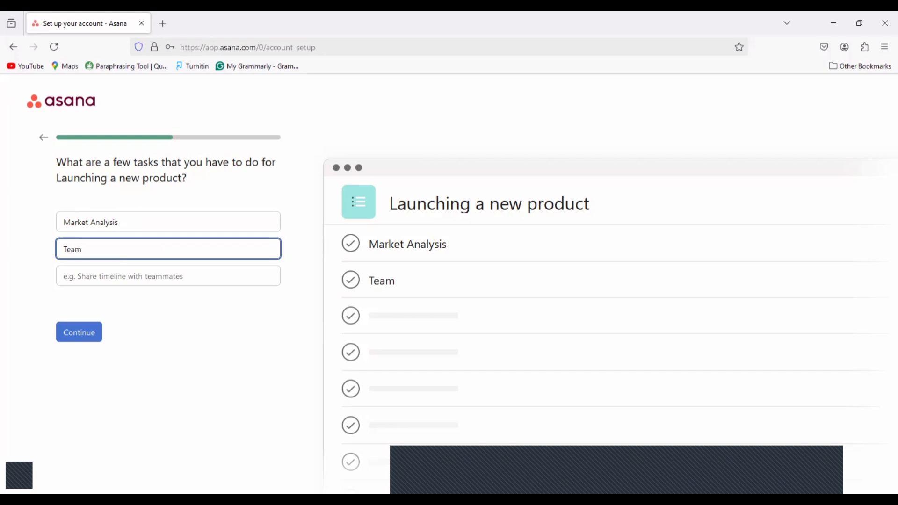
pyautogui.write('m')
pyautogui.press('BackSpace')
pyautogui.press('BackSpace')
pyautogui.press('BackSpace')
pyautogui.press('BackSpace')
pyautogui.press('BackSpace')
pyautogui.press('BackSpace')
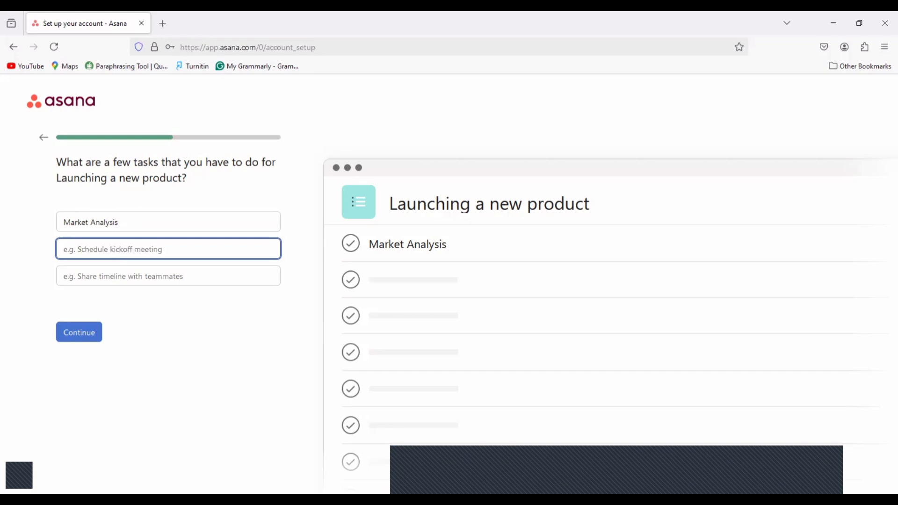
# Enter "Meetings" as the second task and "Goal setting" as the third, and submit the task list.
pyautogui.write('Meetingd')
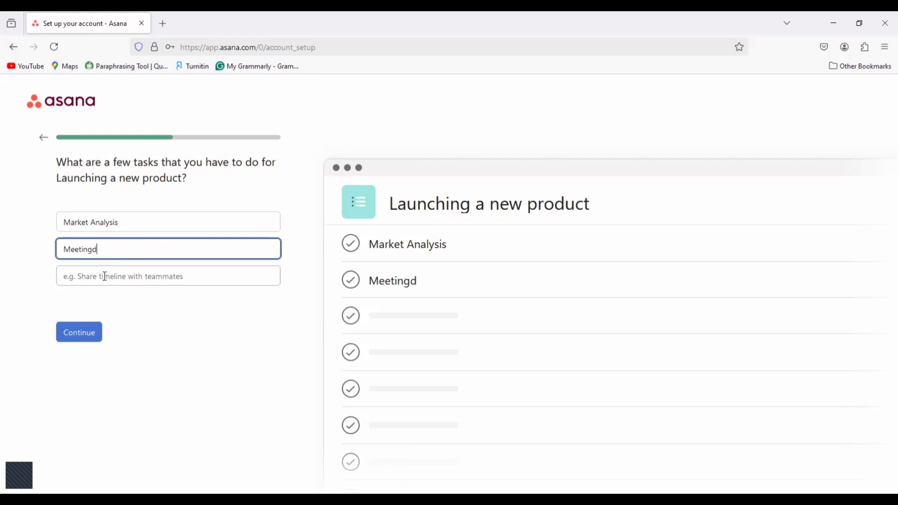
pyautogui.press('BackSpace')
pyautogui.write('s')
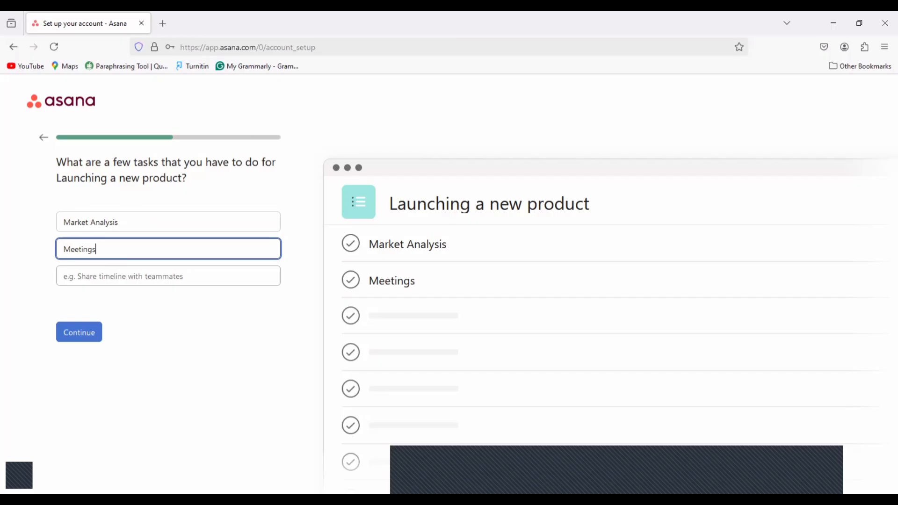
pyautogui.click(96, 278)
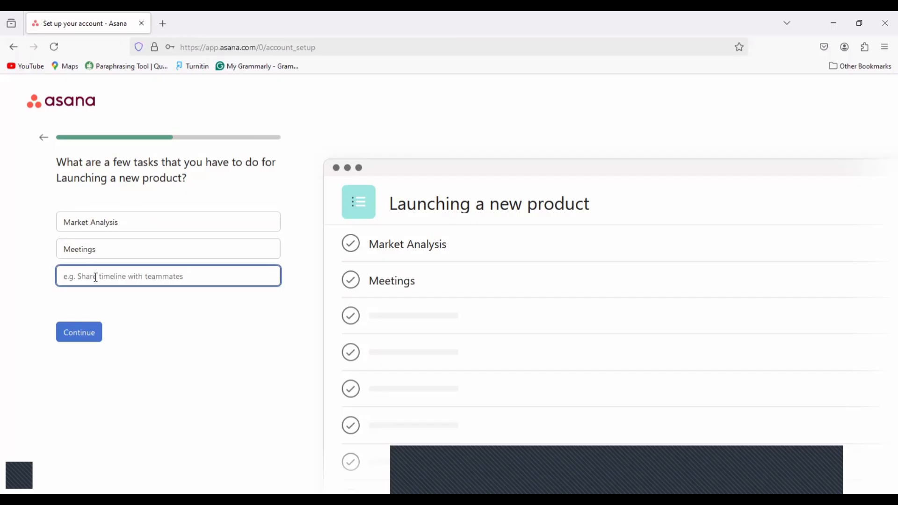
pyautogui.write('Goal set')
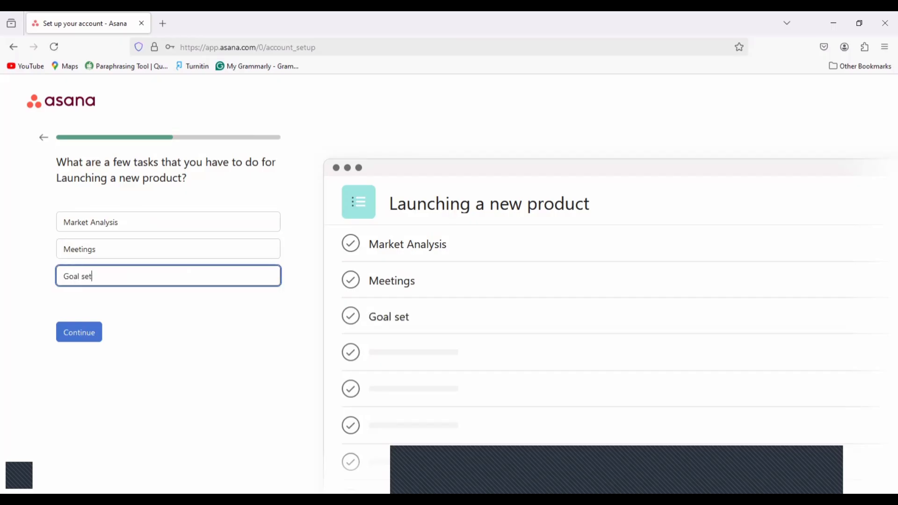
pyautogui.write('ting')
pyautogui.click(86, 337)
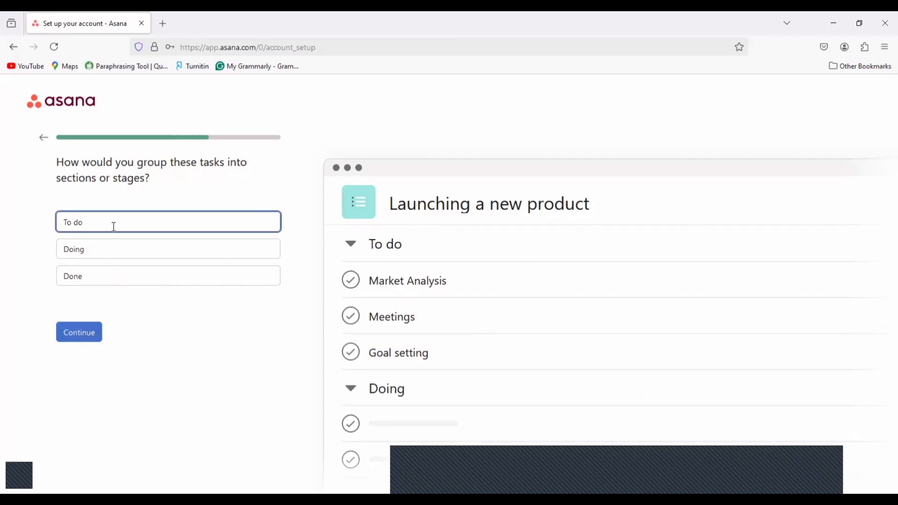
# Keep the To do, Doing and Done sections, preview the available project layouts, and continue with the Board layout.
pyautogui.click(79, 334)
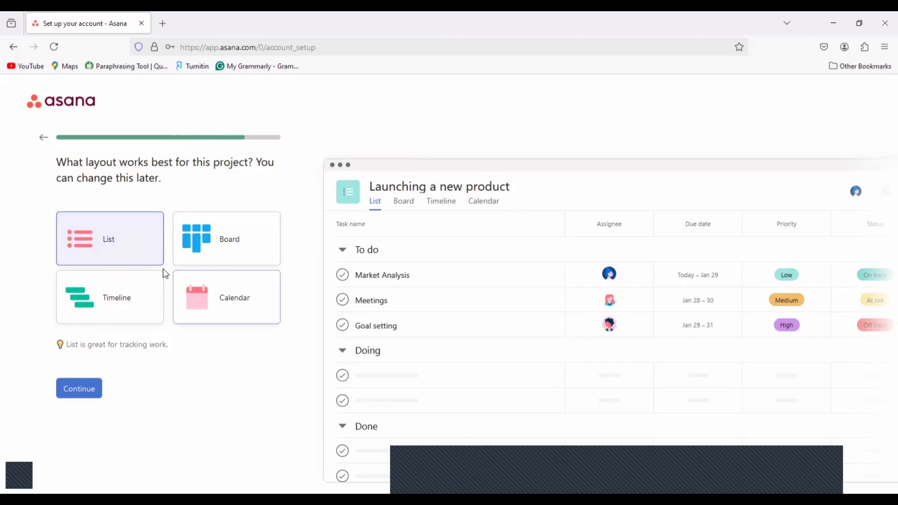
pyautogui.click(211, 262)
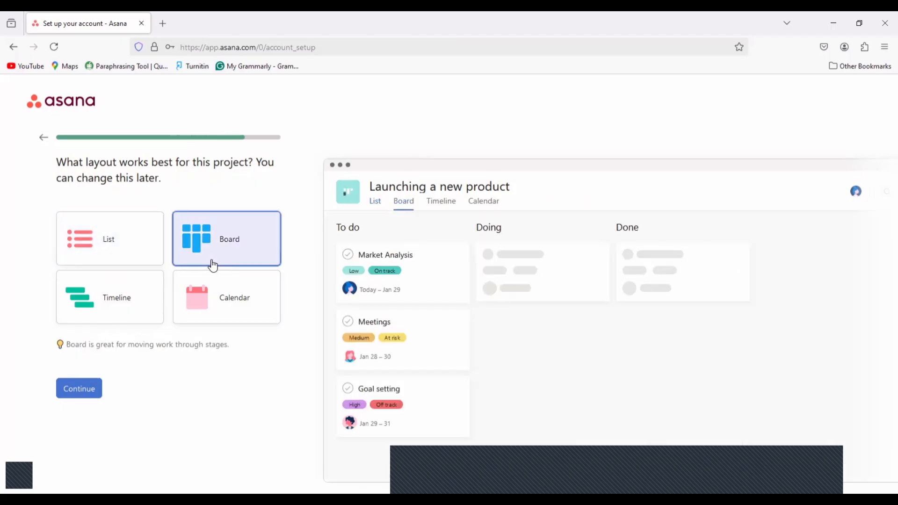
pyautogui.click(147, 293)
pyautogui.click(224, 301)
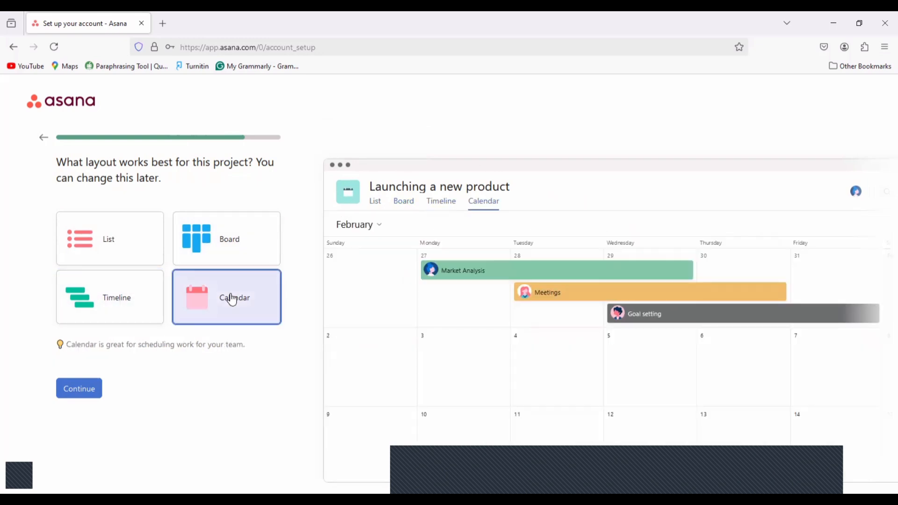
pyautogui.click(226, 250)
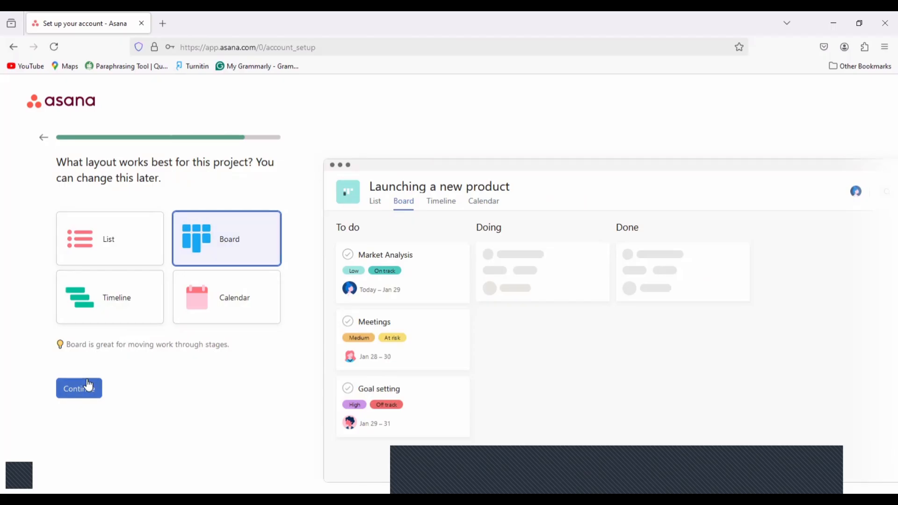
pyautogui.click(82, 396)
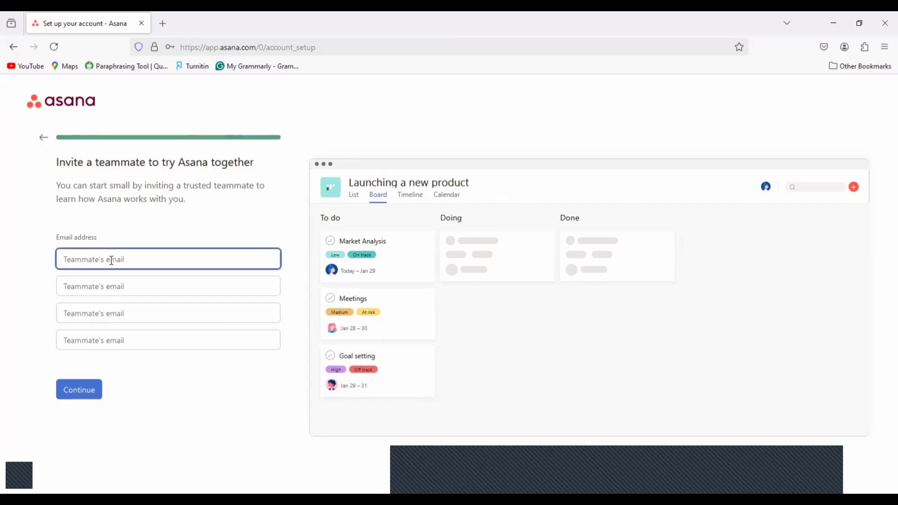
# Skip inviting teammates by email and dismiss the 14-day trial welcome message.
pyautogui.click(68, 392)
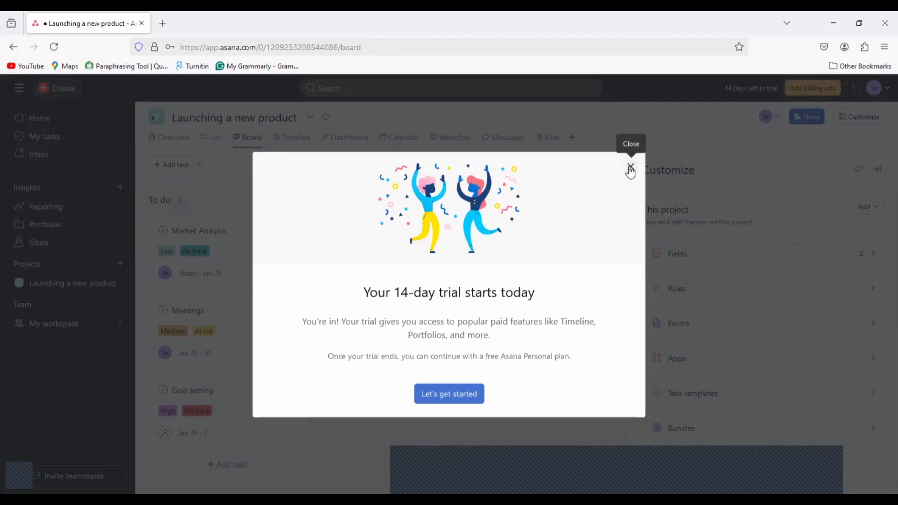
pyautogui.click(631, 168)
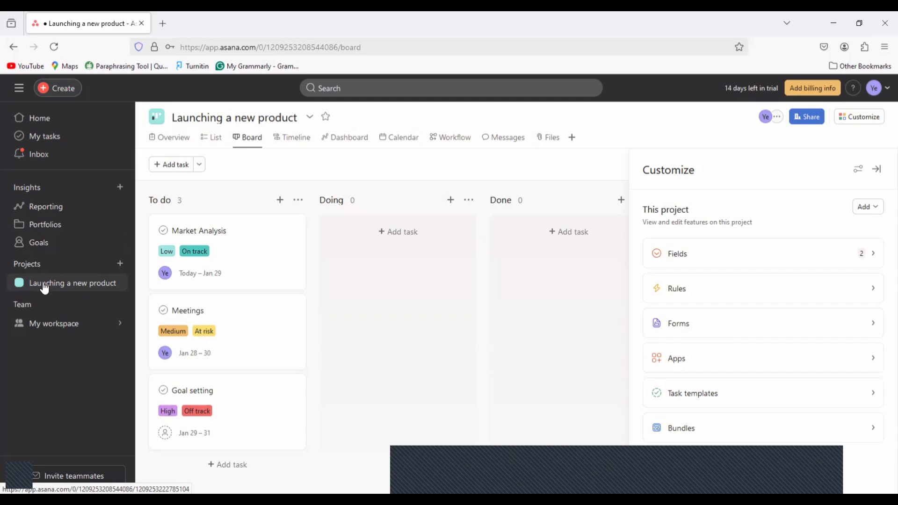
# Start creating another project from the Projects section.
pyautogui.click(121, 263)
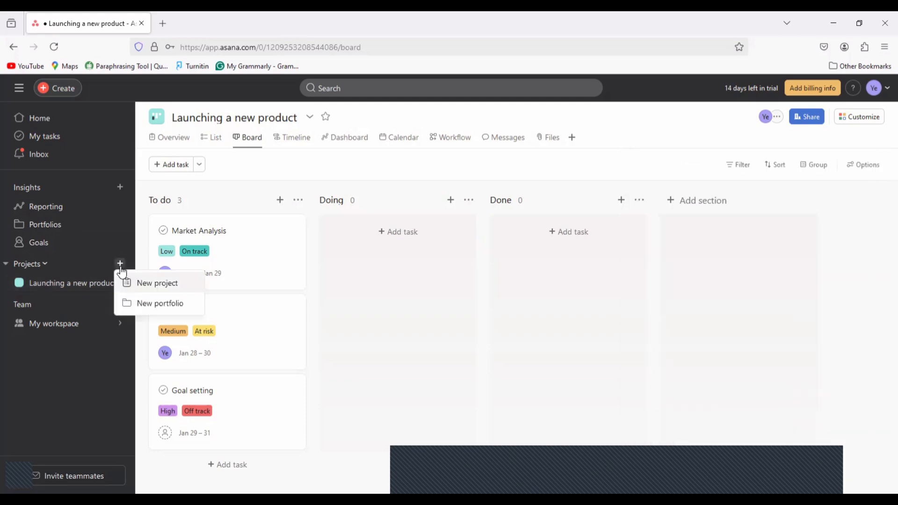
pyautogui.click(138, 283)
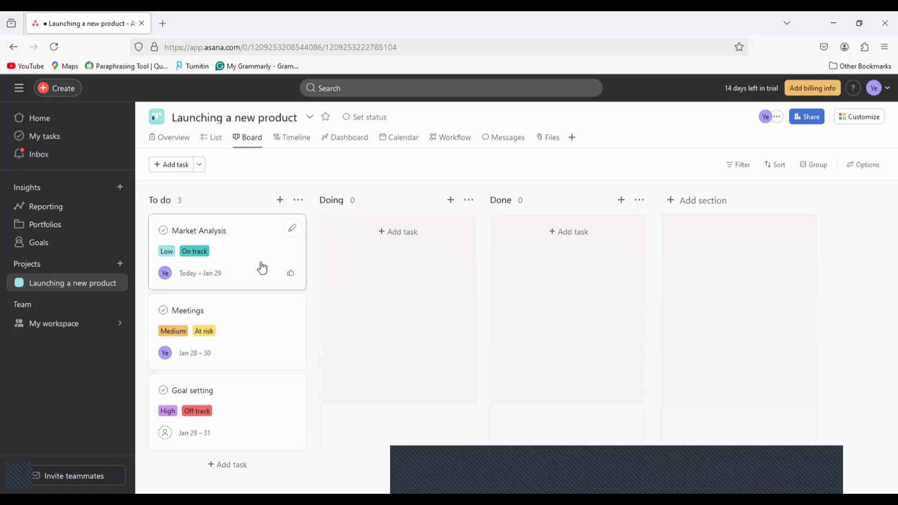
# Examine the field types offered for a new custom field on the Market Analysis task, without creating one.
pyautogui.click(293, 230)
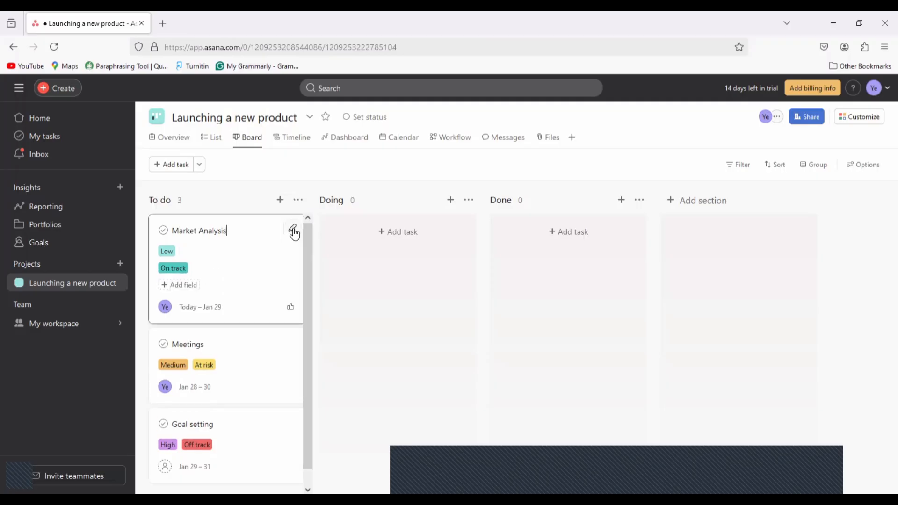
pyautogui.click(182, 287)
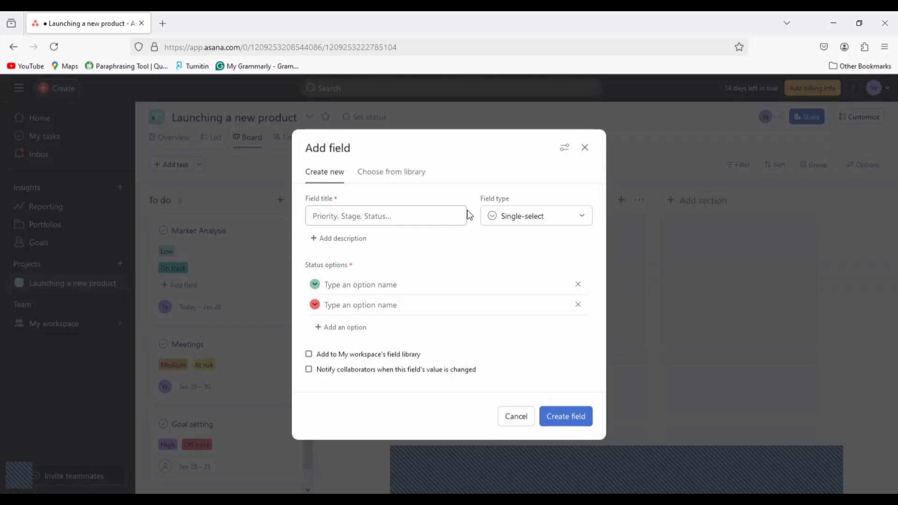
pyautogui.click(579, 218)
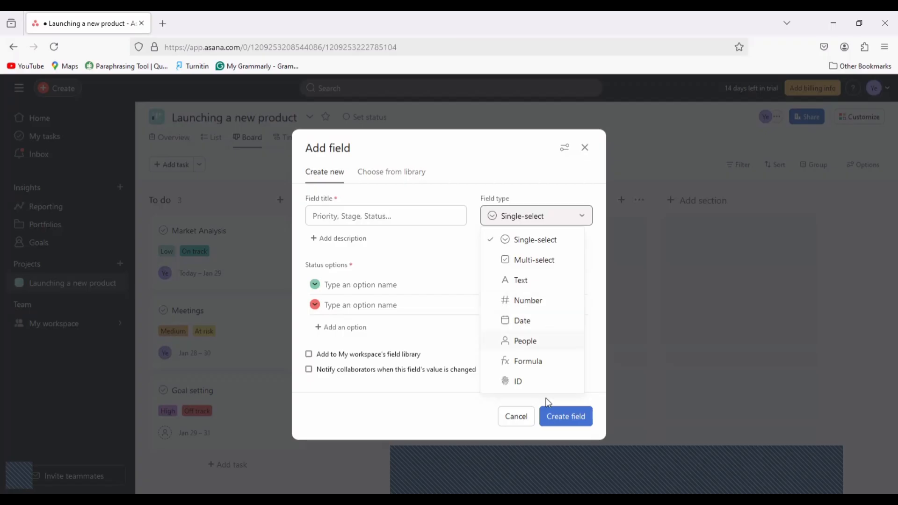
pyautogui.click(525, 420)
pyautogui.click(525, 420)
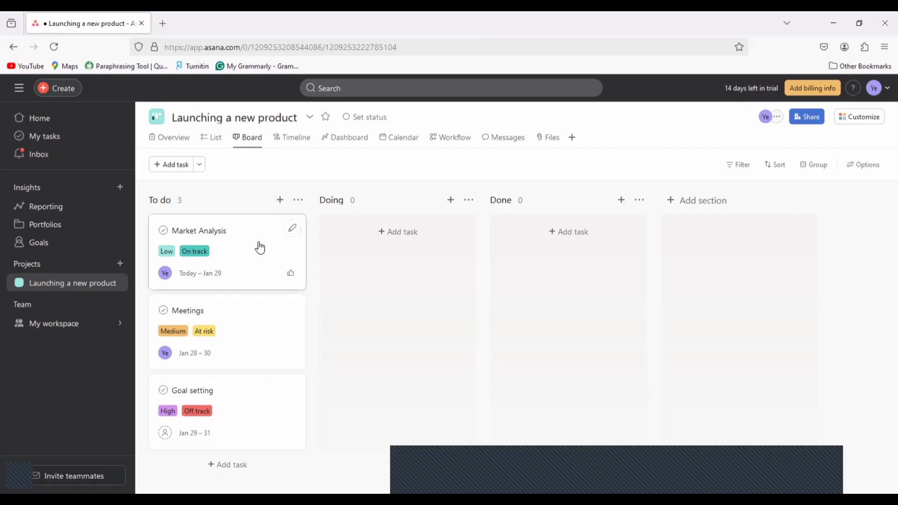
# Move the Market Analysis task through Doing to Done, and move the Meetings task to Doing.
pyautogui.moveTo(256, 244); pyautogui.dragTo(434, 261)
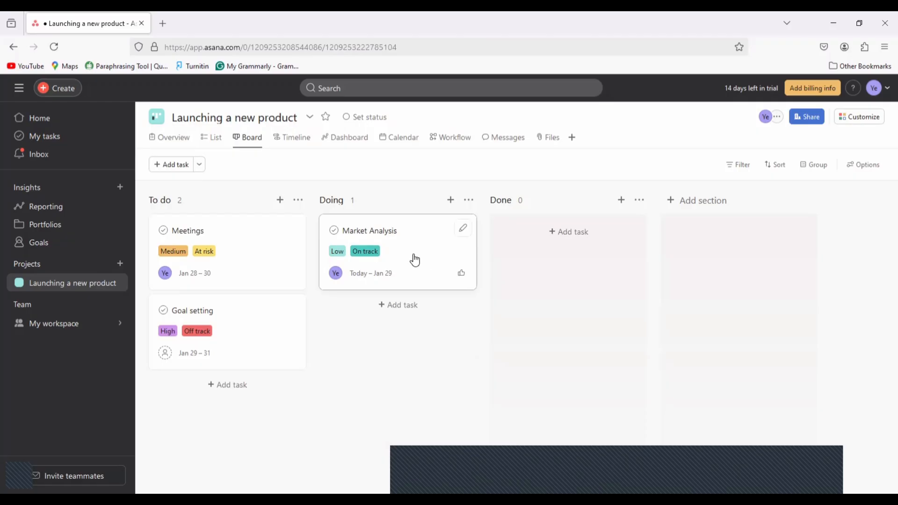
pyautogui.moveTo(415, 260); pyautogui.dragTo(577, 262)
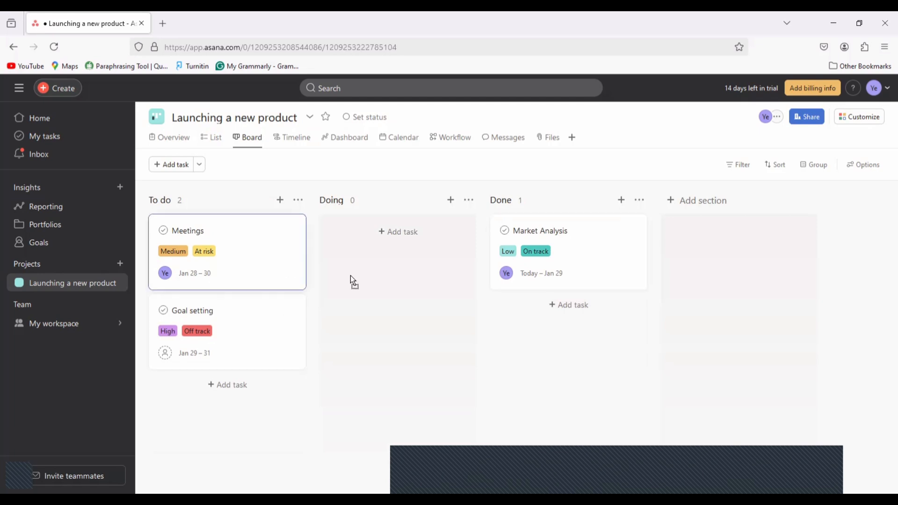
pyautogui.moveTo(360, 281); pyautogui.dragTo(369, 276)
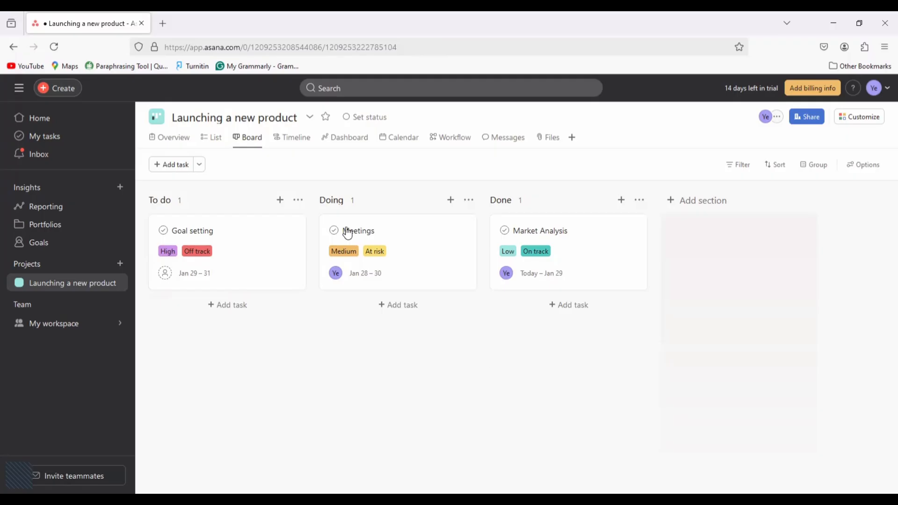
# Examine the task summaries and charts on the project's dashboard.
pyautogui.click(338, 147)
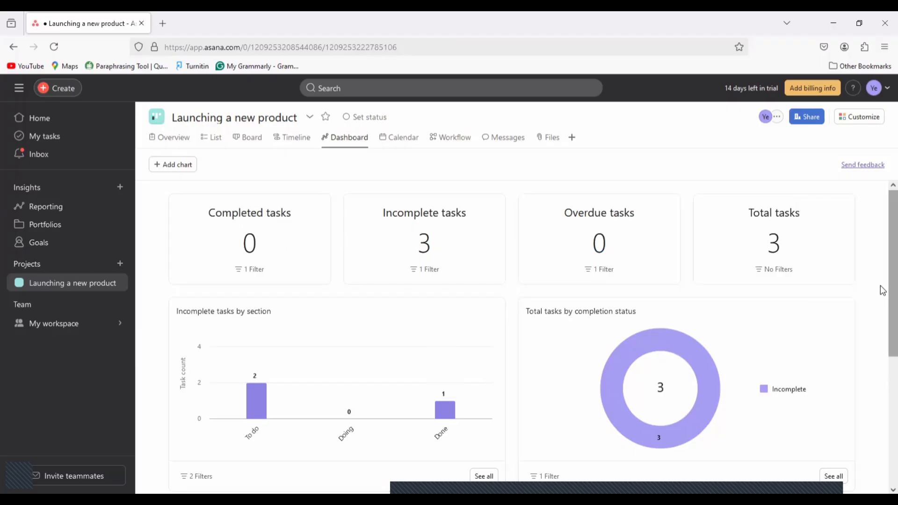
pyautogui.scroll(-3, 883, 311)
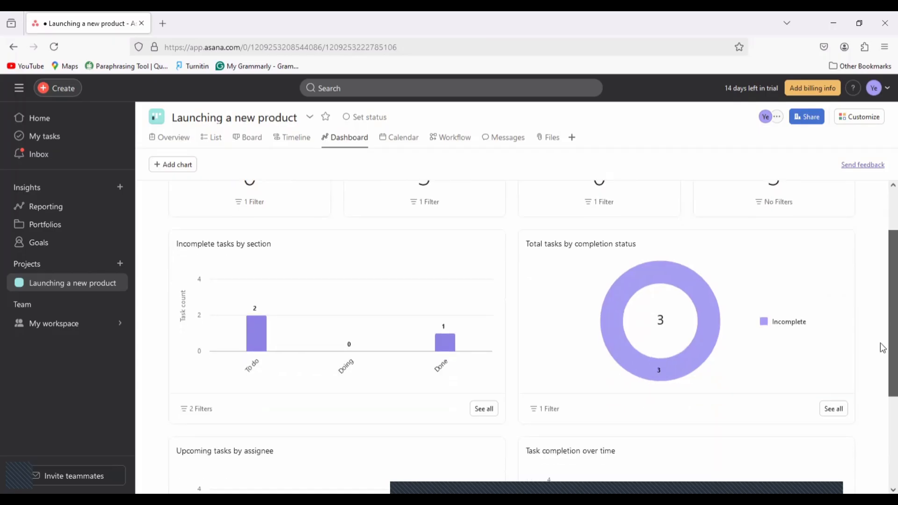
pyautogui.scroll(3, 883, 219)
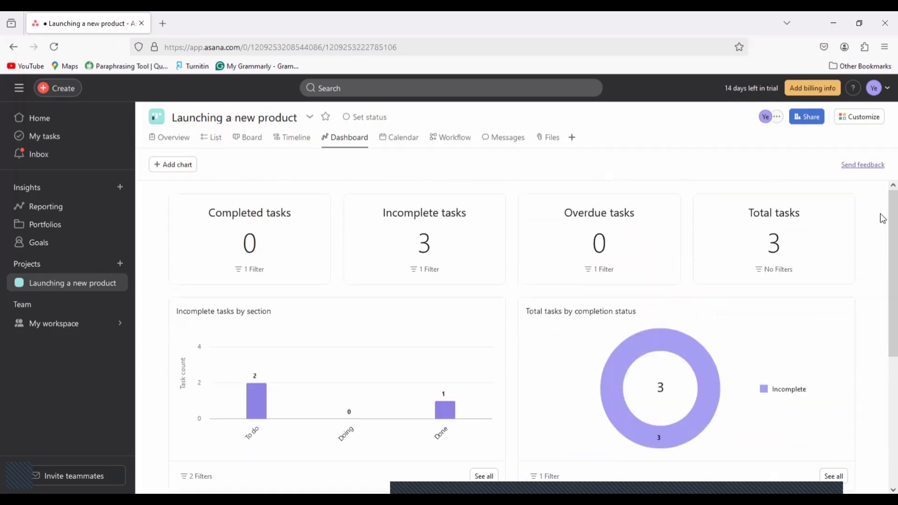
# Look over the project's Calendar, Workflow and Files views and its customization options.
pyautogui.click(387, 143)
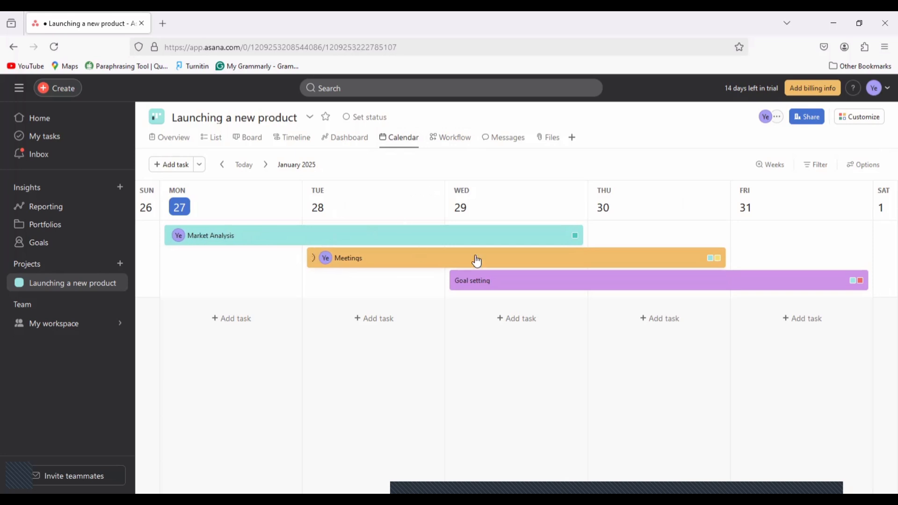
pyautogui.click(453, 140)
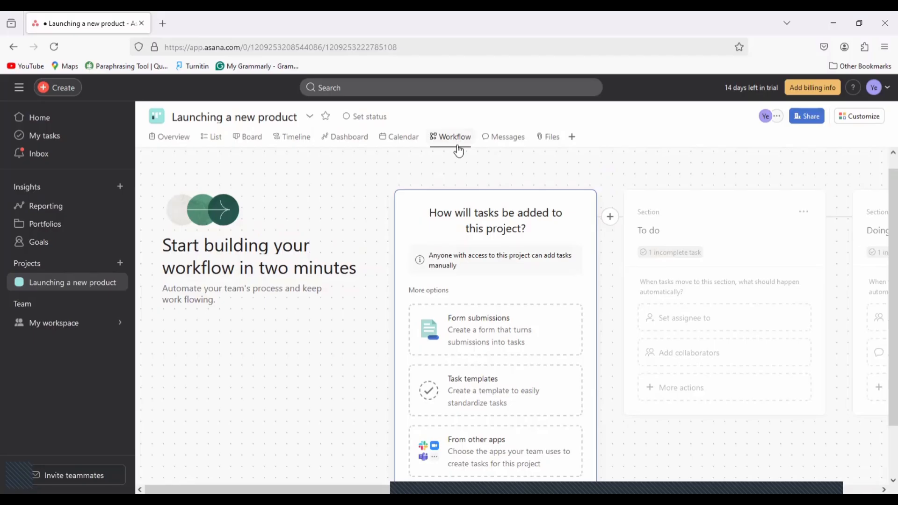
pyautogui.scroll(-2, 883, 231)
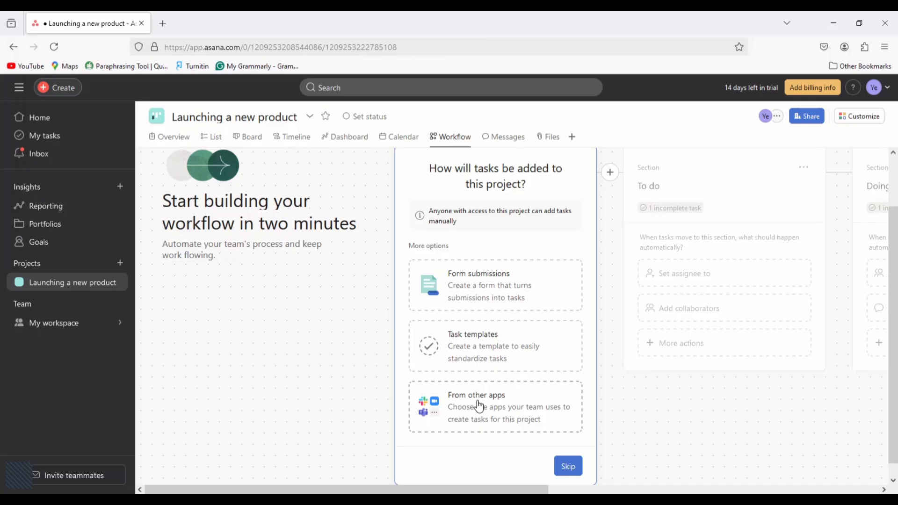
pyautogui.click(544, 141)
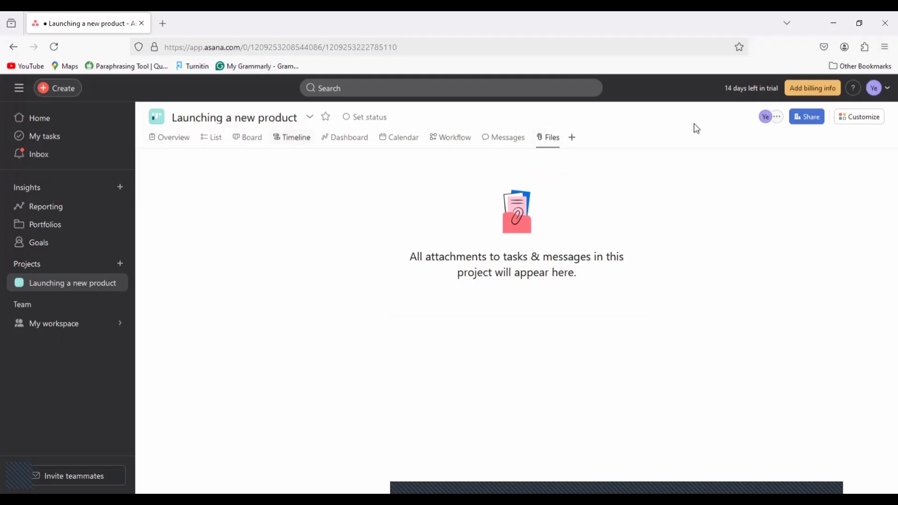
pyautogui.click(857, 123)
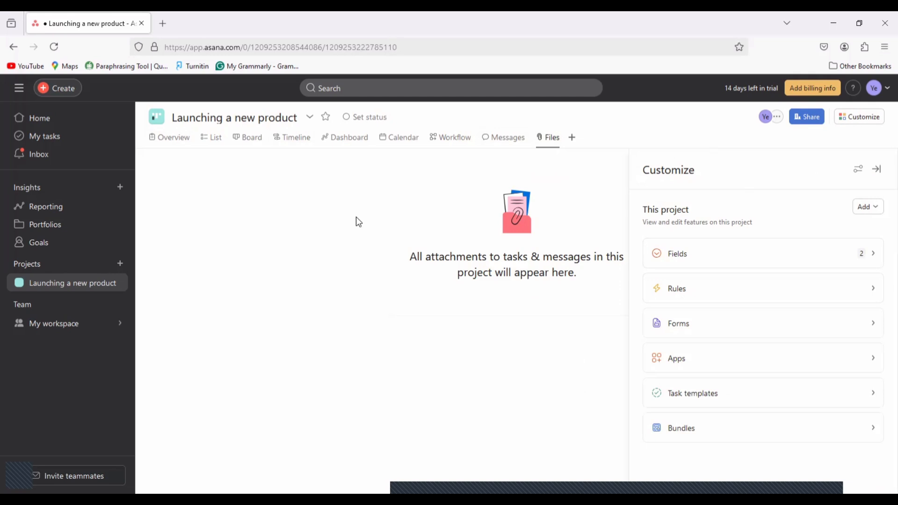
pyautogui.click(245, 194)
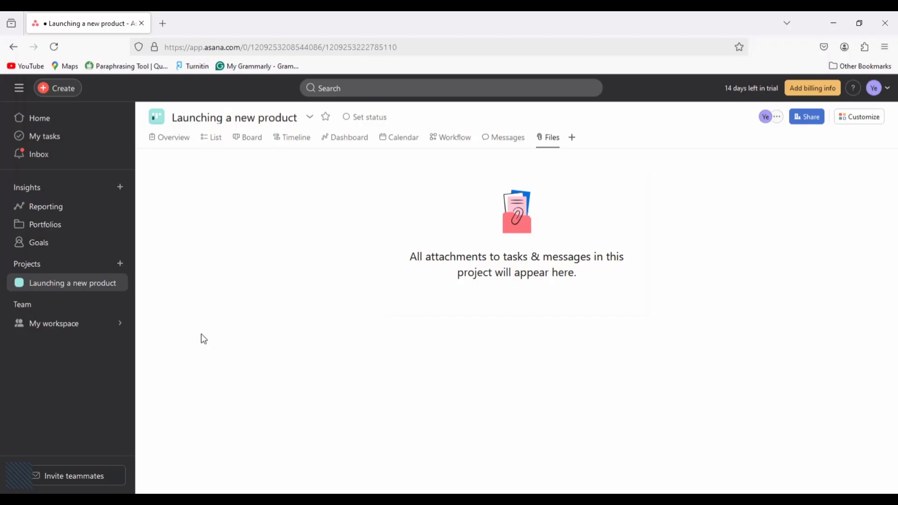
# Look over the Home page's tasks, projects and people widgets.
pyautogui.click(58, 122)
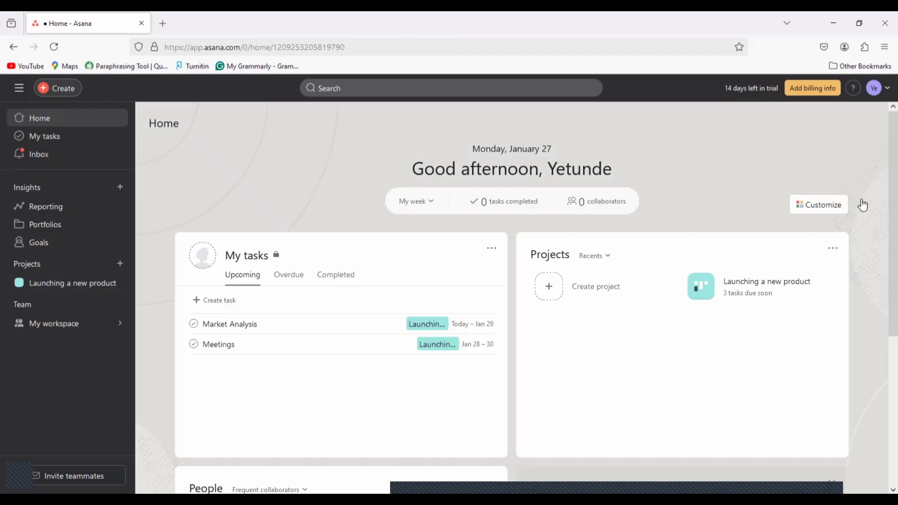
pyautogui.scroll(-5, 881, 262)
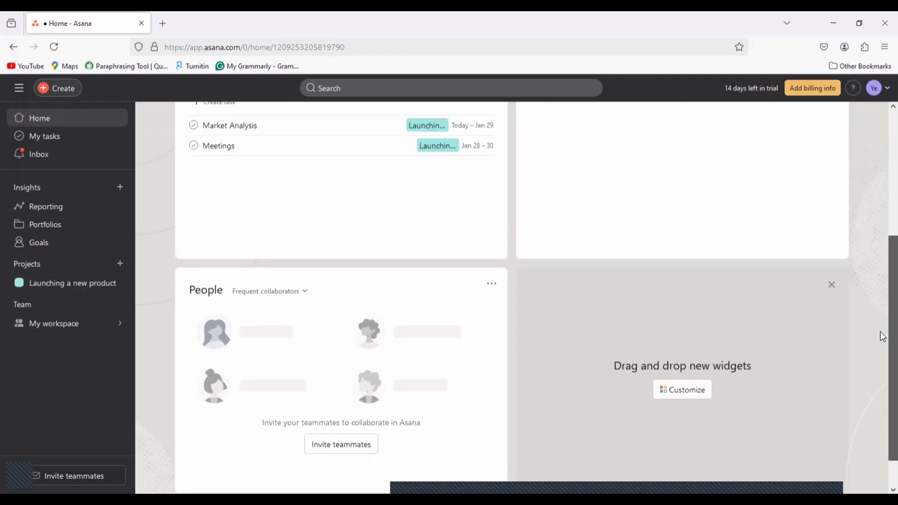
pyautogui.scroll(5, 884, 337)
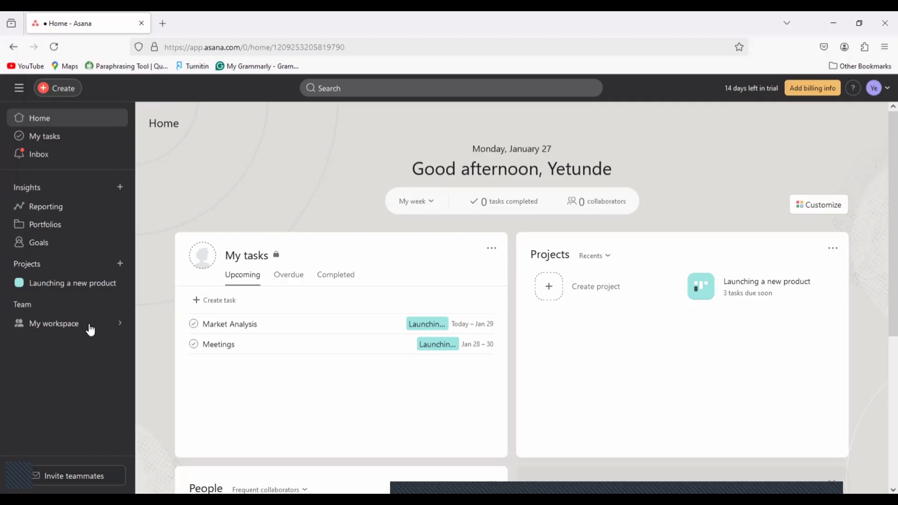
pyautogui.moveTo(91, 330)
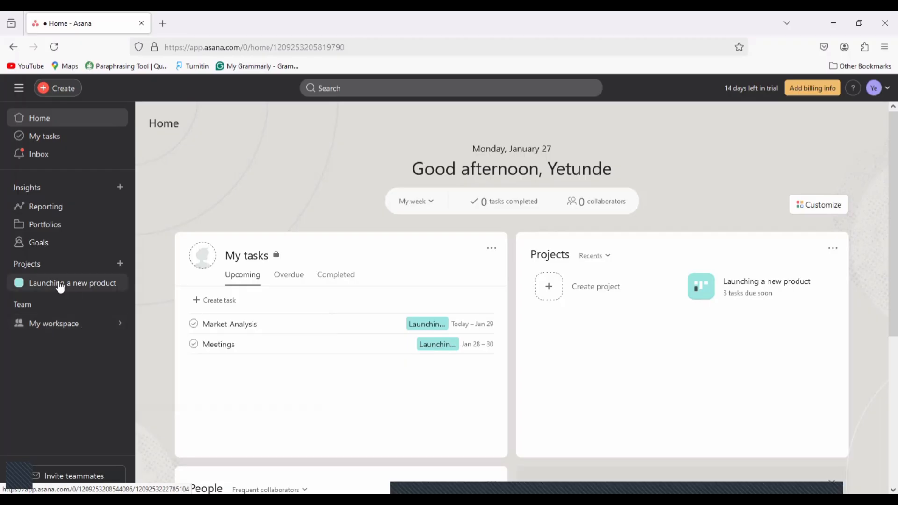
# View the Reporting page and the form for inviting people to the workspace, without sending an invitation.
pyautogui.click(70, 216)
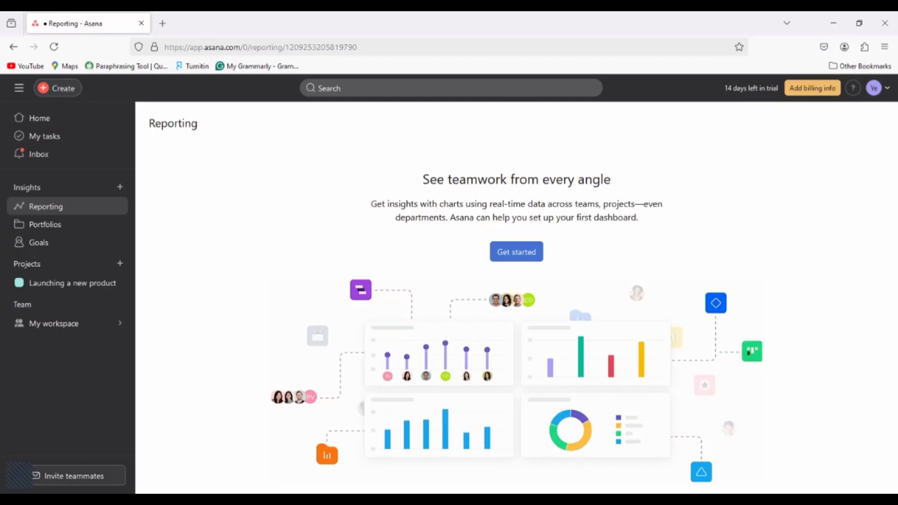
pyautogui.click(68, 476)
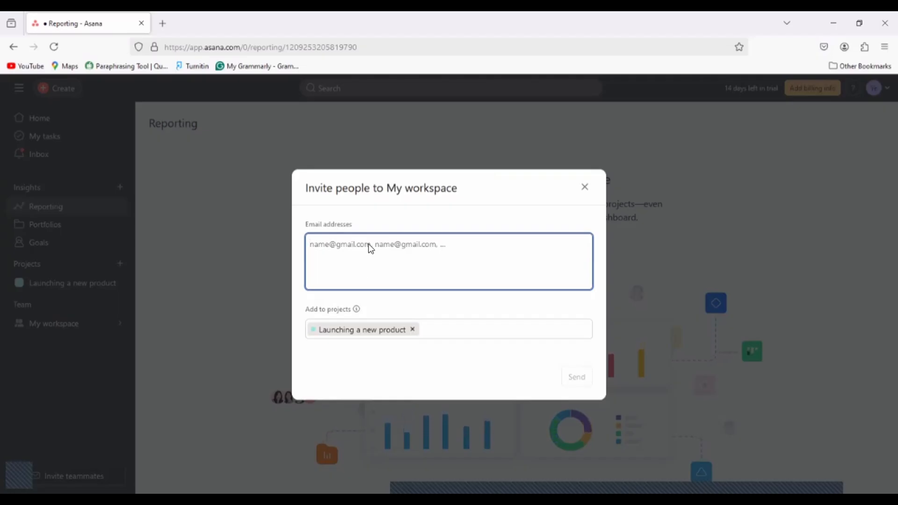
pyautogui.click(468, 154)
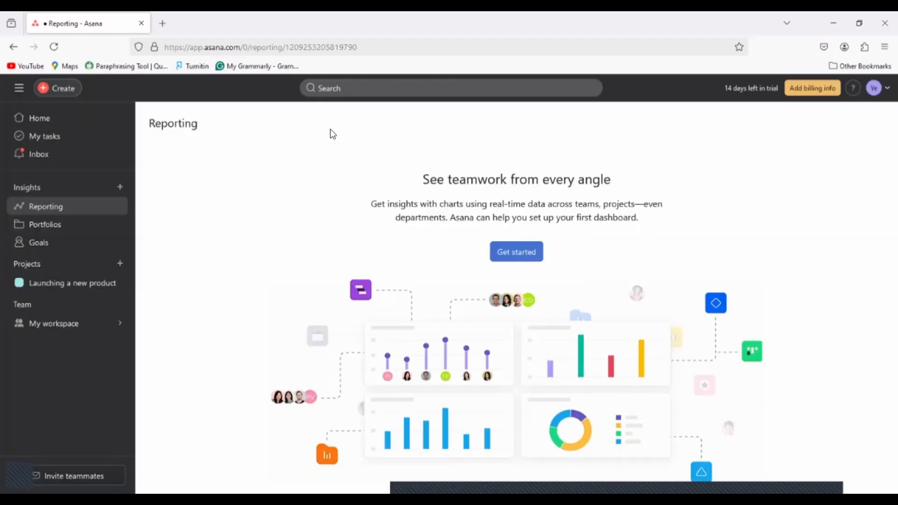
# Return to the Home page with the sidebar collapsed and open the choices for creating a new item.
pyautogui.click(49, 108)
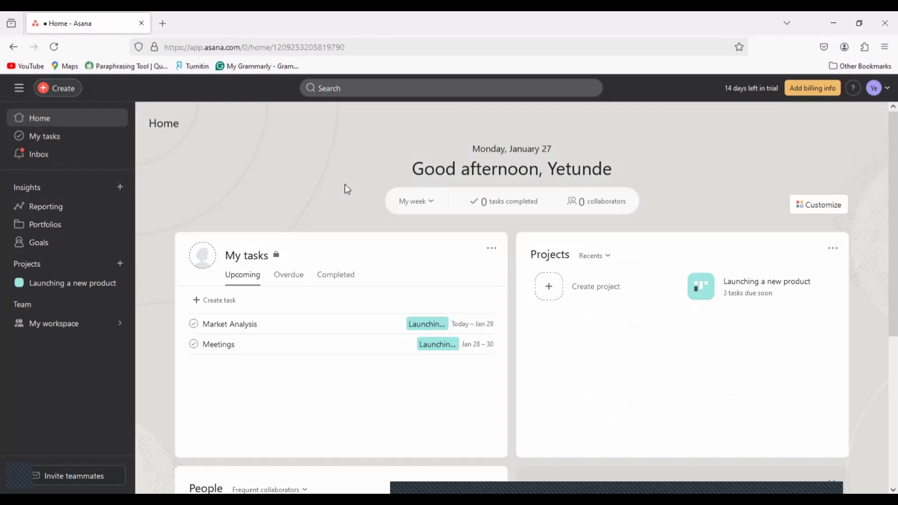
pyautogui.click(19, 89)
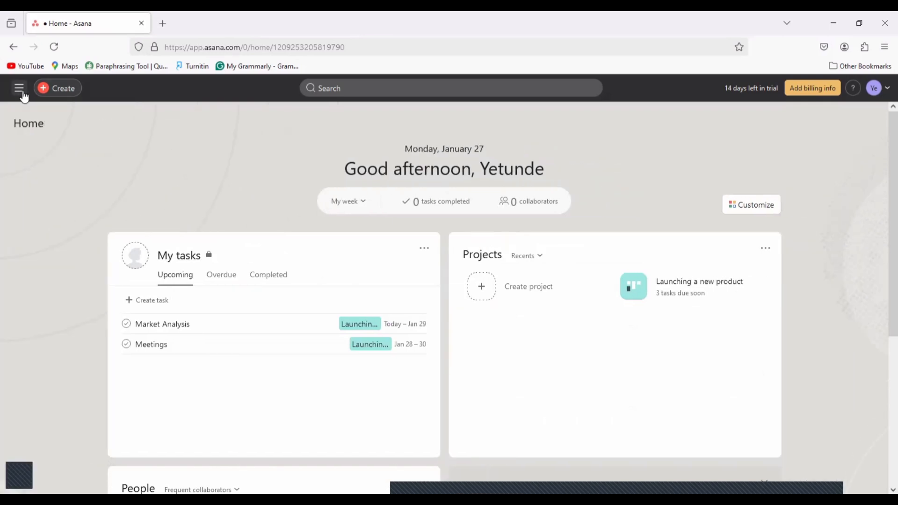
pyautogui.click(61, 94)
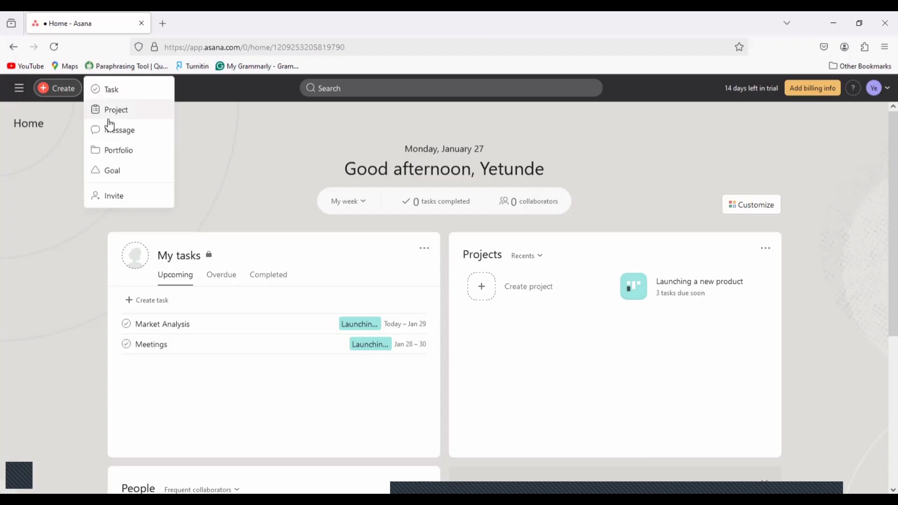